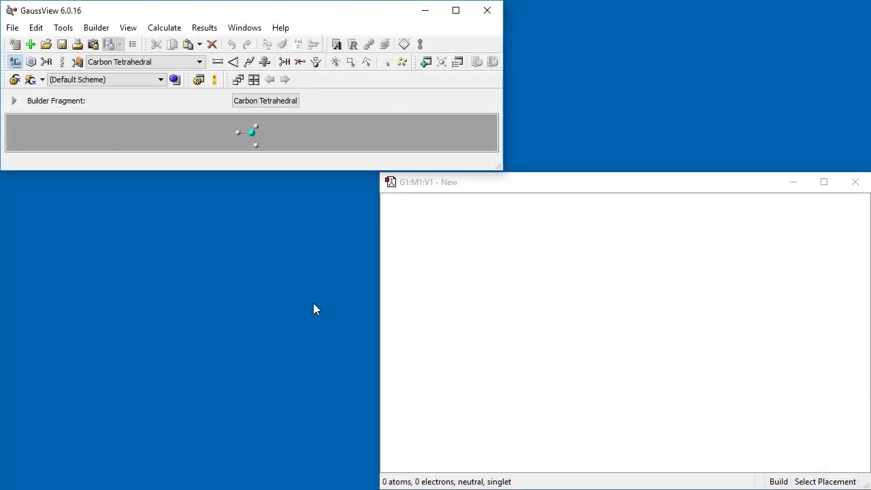
# Place and rotate a benzene ring in the New window, then bring up the R-Group Fragments palette
pyautogui.click(30, 61)
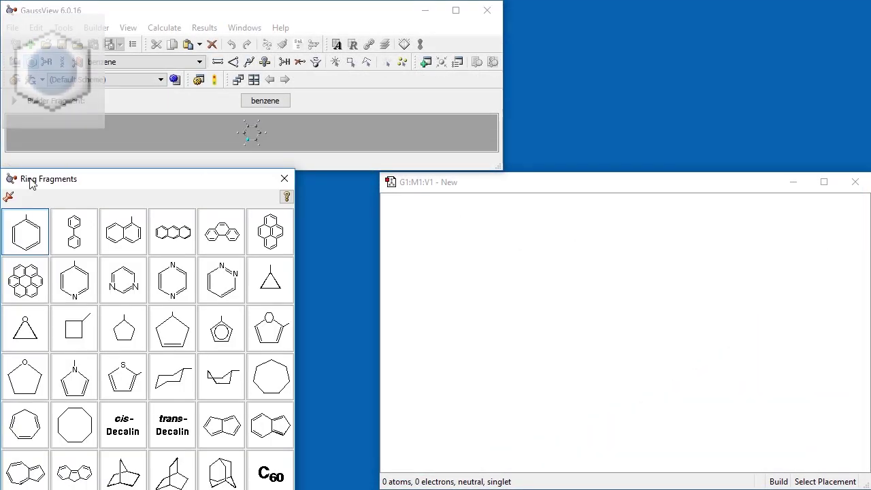
pyautogui.click(31, 228)
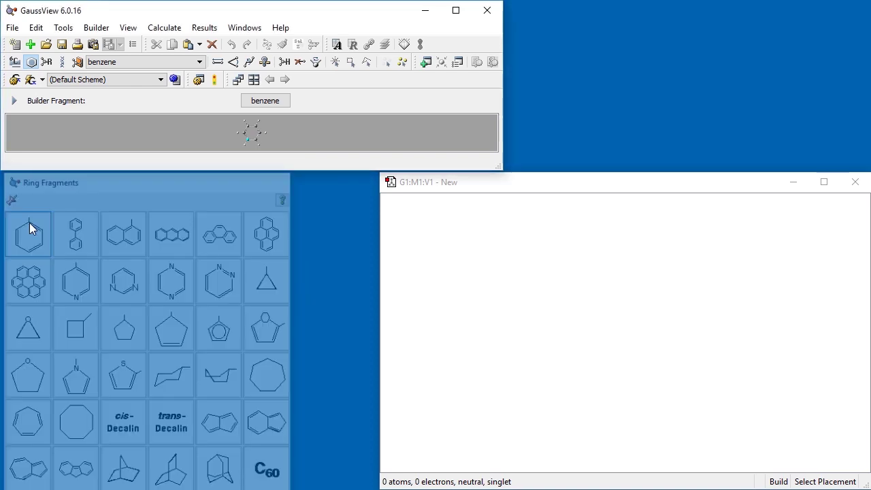
pyautogui.click(518, 307)
pyautogui.moveTo(517, 306); pyautogui.dragTo(574, 270)
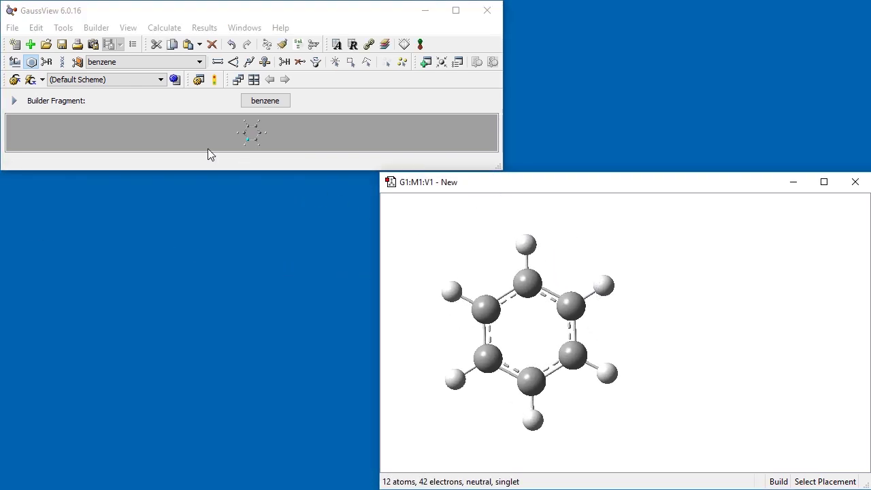
pyautogui.click(47, 61)
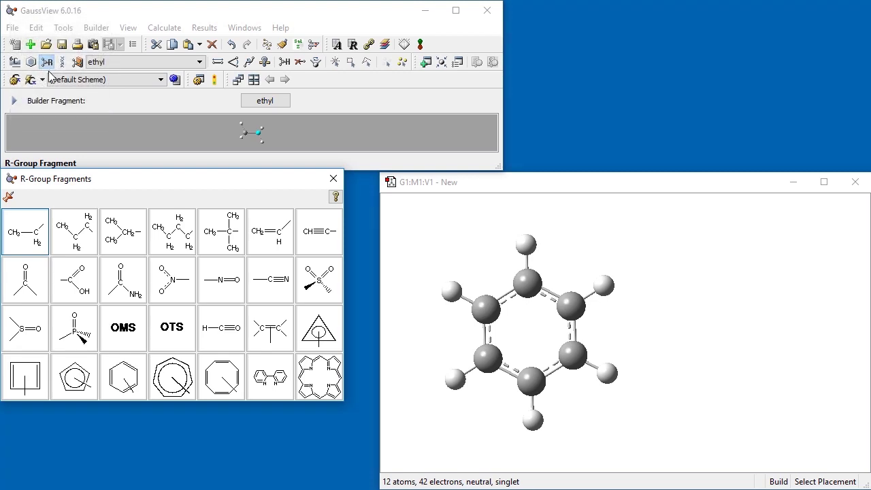
# Pin the R-Group palette, swap the top benzene hydrogen for carboxyl, and clean the geometry
pyautogui.click(9, 199)
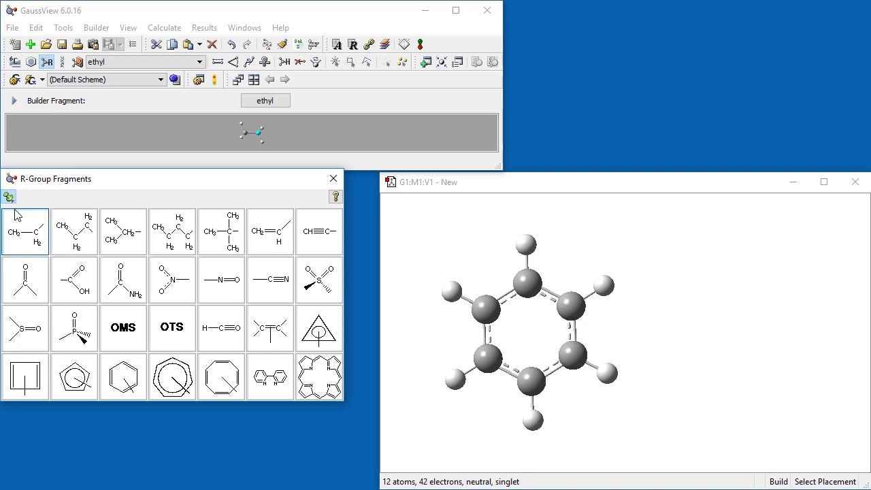
pyautogui.click(71, 275)
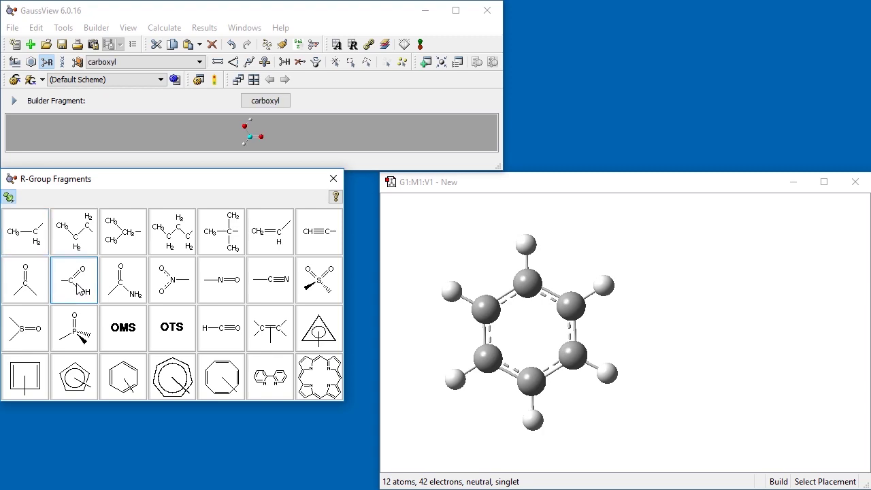
pyautogui.click(528, 246)
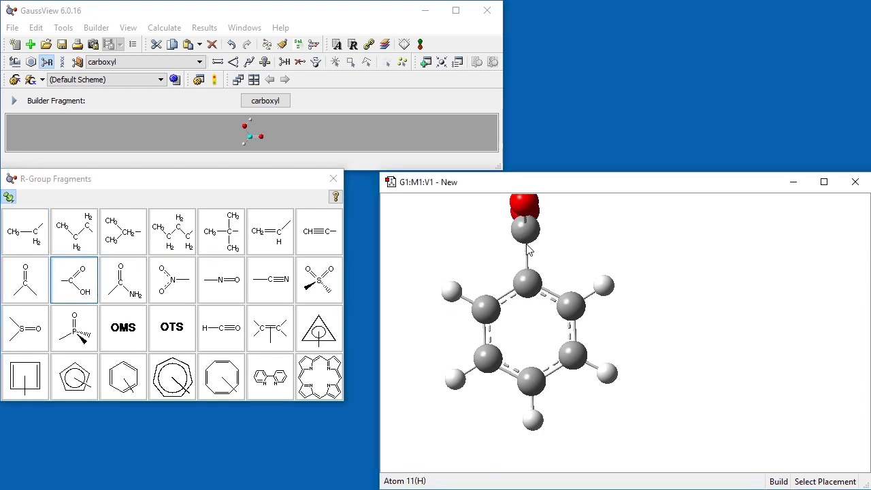
pyautogui.click(281, 44)
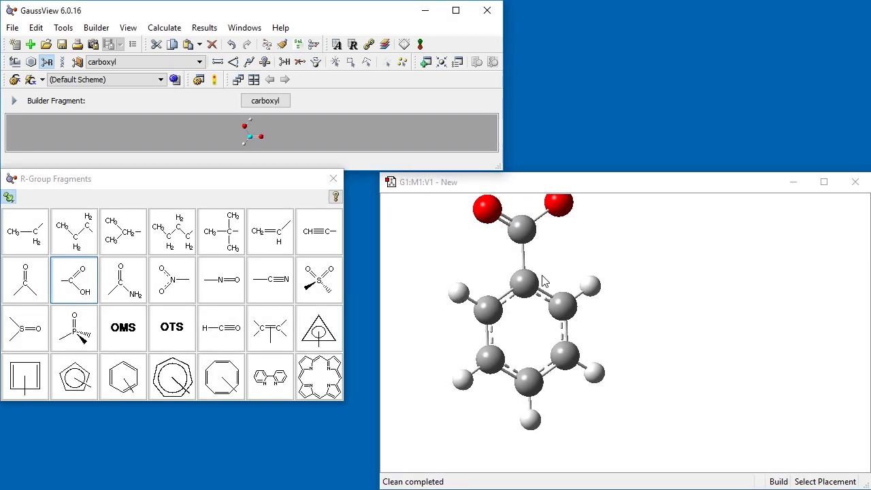
pyautogui.moveTo(558, 275); pyautogui.dragTo(527, 292)
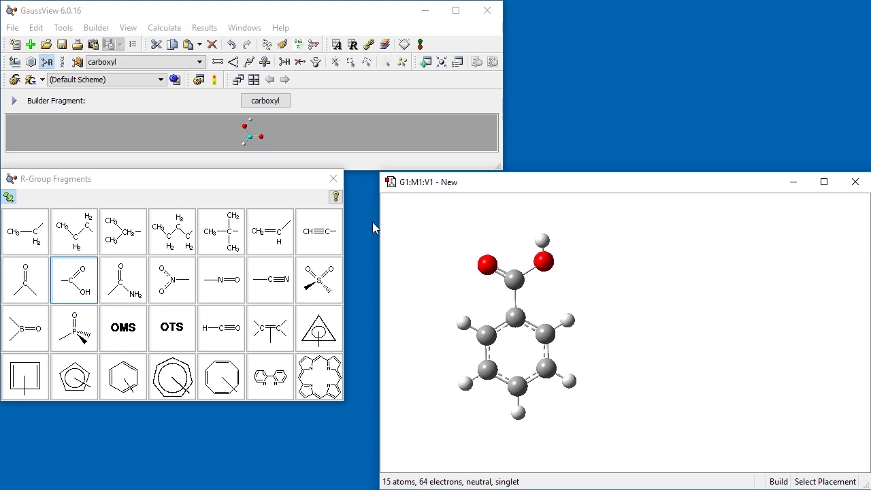
# Attach a carboxyl fragment via its hydroxyl oxygen to the ortho ring hydrogen, forming a formyloxy group
pyautogui.moveTo(264, 167); pyautogui.dragTo(280, 373)
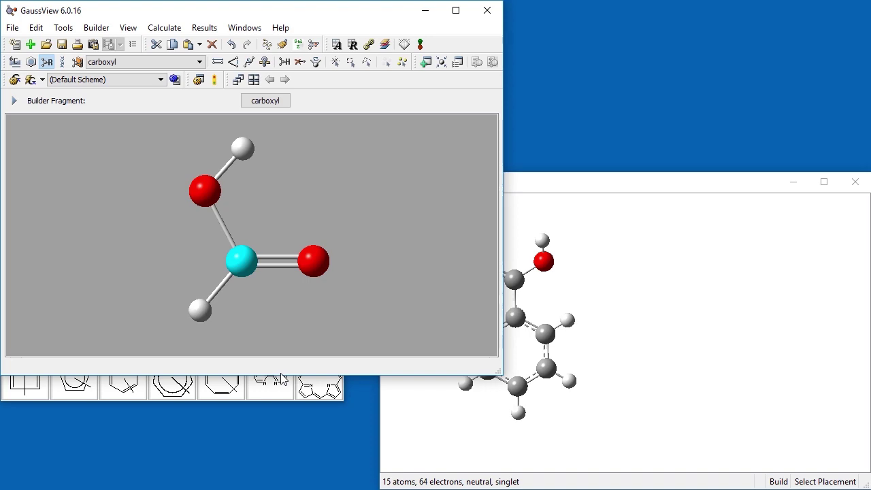
pyautogui.click(216, 215)
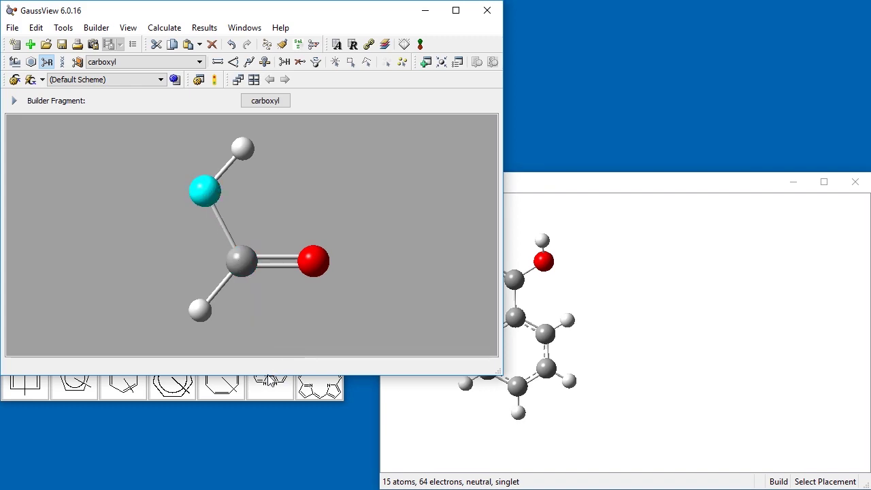
pyautogui.moveTo(269, 374); pyautogui.dragTo(257, 170)
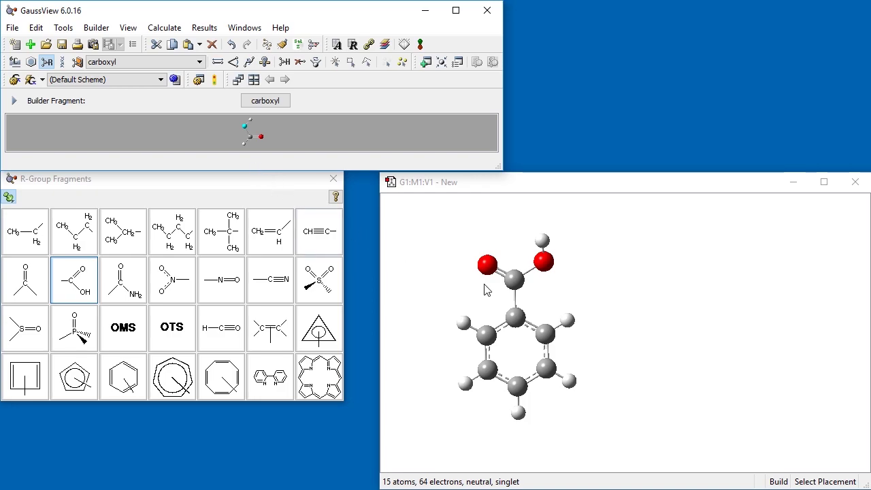
pyautogui.click(569, 321)
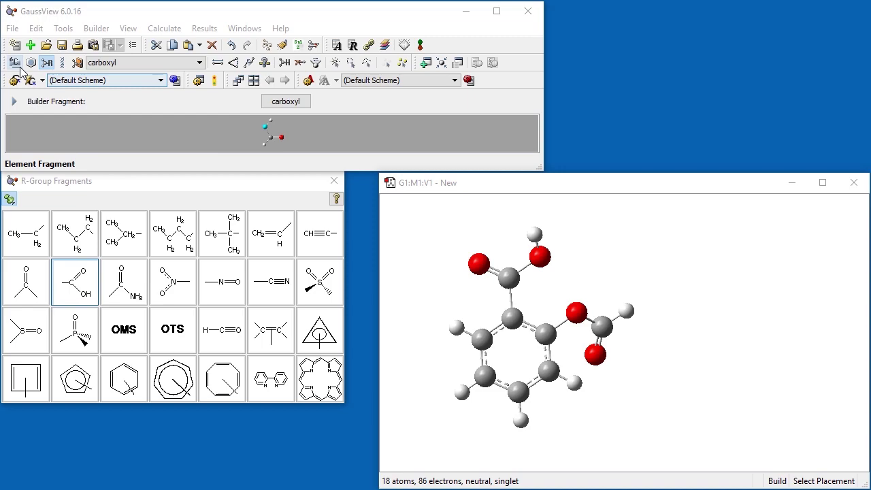
# Turn the ester carbon's hydrogen into a tetrahedral-carbon methyl group
pyautogui.click(15, 63)
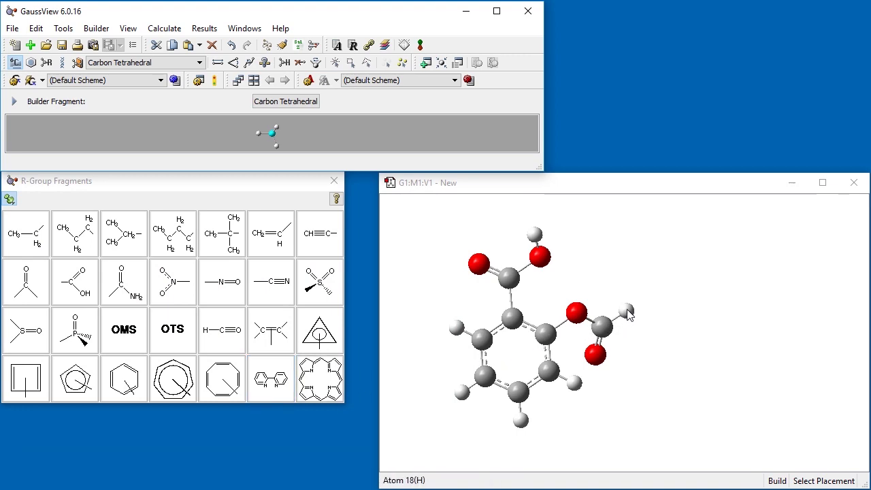
pyautogui.click(627, 313)
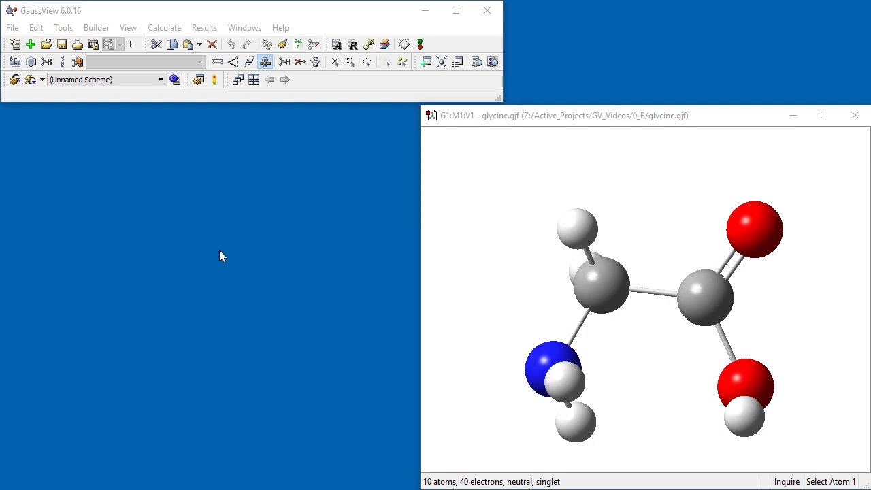
# Set glycine's alpha C–carboxyl C–carbonyl O angle to 120° with Modify Angle
pyautogui.click(234, 62)
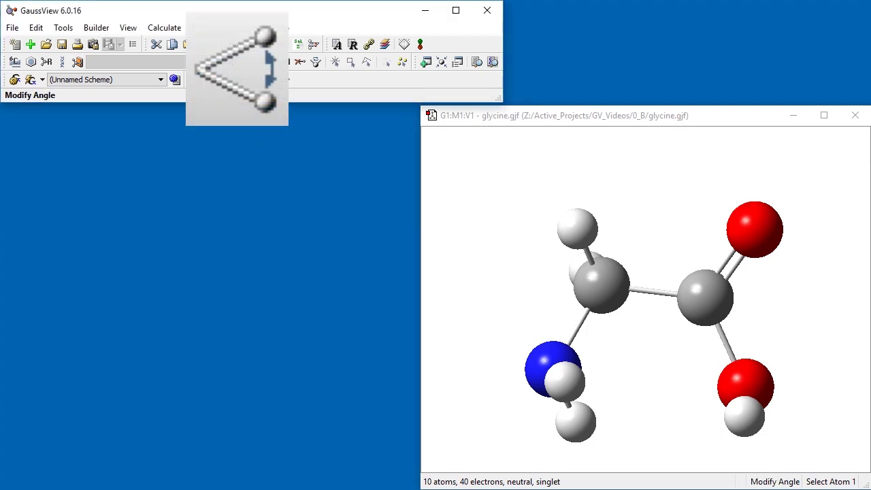
pyautogui.click(616, 289)
pyautogui.click(705, 298)
pyautogui.click(755, 231)
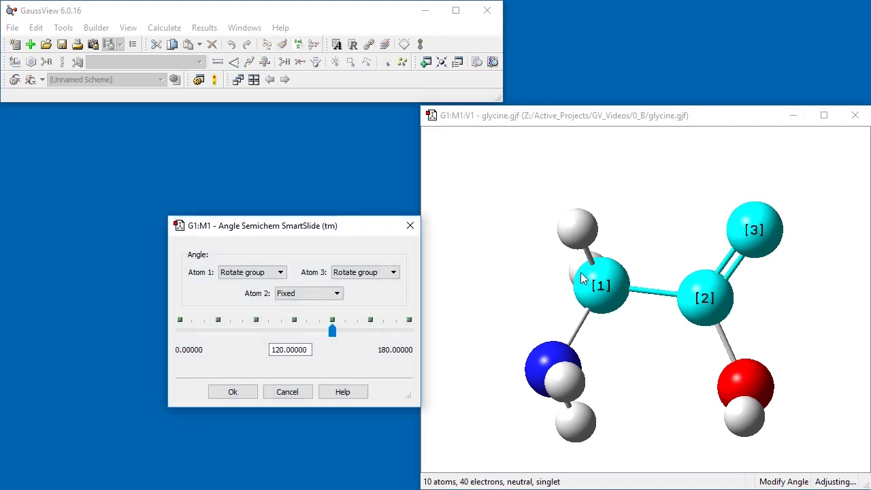
pyautogui.moveTo(306, 350); pyautogui.dragTo(241, 352)
pyautogui.write('120')
pyautogui.click(233, 392)
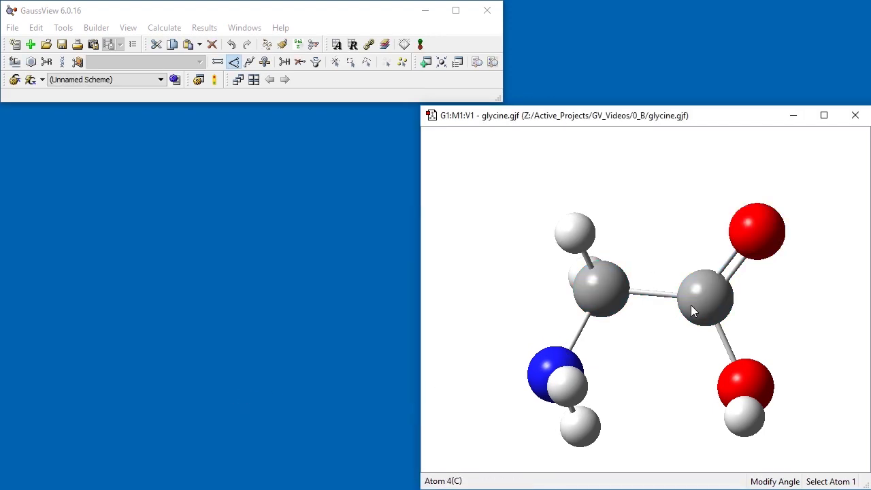
# Select the carboxyl C–alpha C–N angle, hold the carboxyl carbon fixed, and narrow the angle
pyautogui.click(693, 311)
pyautogui.click(605, 296)
pyautogui.click(555, 371)
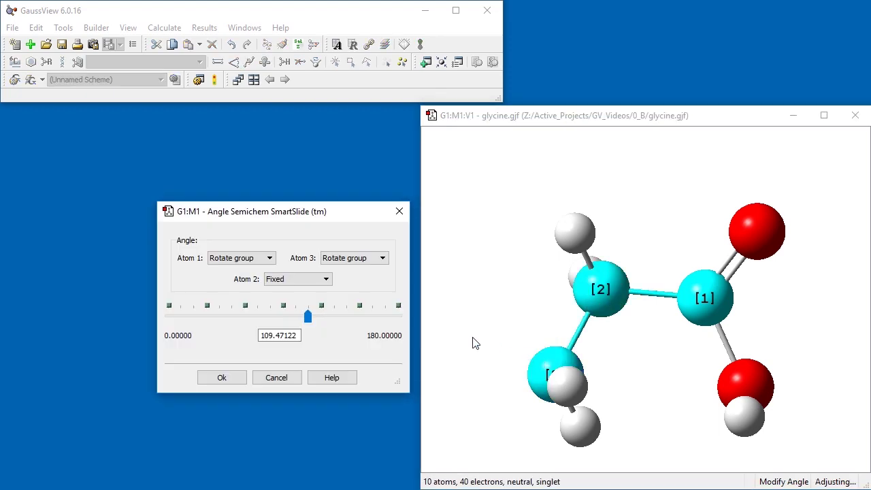
pyautogui.click(262, 258)
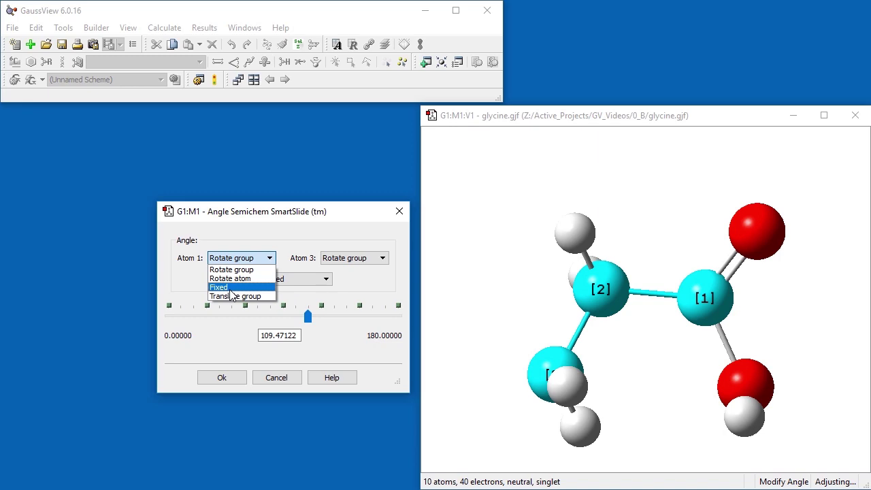
pyautogui.click(231, 288)
pyautogui.moveTo(307, 315)
pyautogui.mouseDown()
pyautogui.moveTo(287, 322)
pyautogui.moveTo(316, 315)
pyautogui.moveTo(301, 317)
pyautogui.mouseUp()
# Try moving only nitrogen, restore rotating the amino group, and apply a 110° angle
pyautogui.click(353, 258)
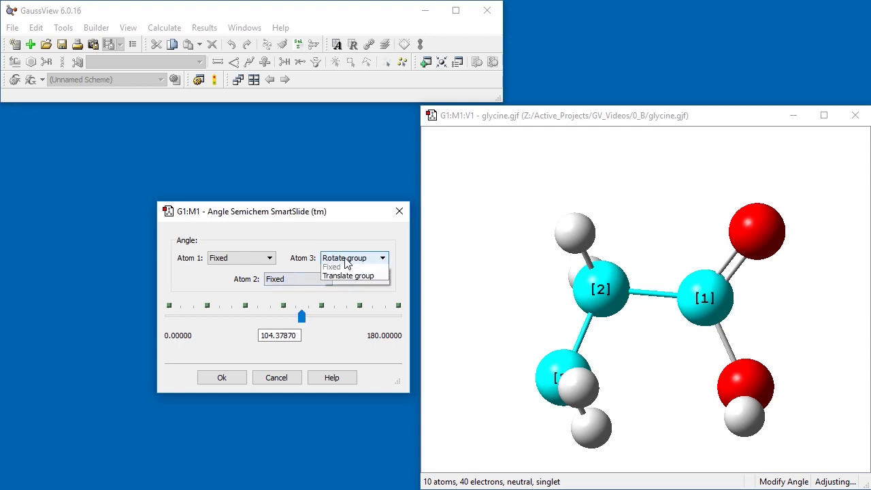
pyautogui.click(347, 278)
pyautogui.moveTo(302, 317)
pyautogui.mouseDown()
pyautogui.moveTo(272, 318)
pyautogui.moveTo(300, 317)
pyautogui.moveTo(288, 317)
pyautogui.mouseUp()
pyautogui.click(347, 260)
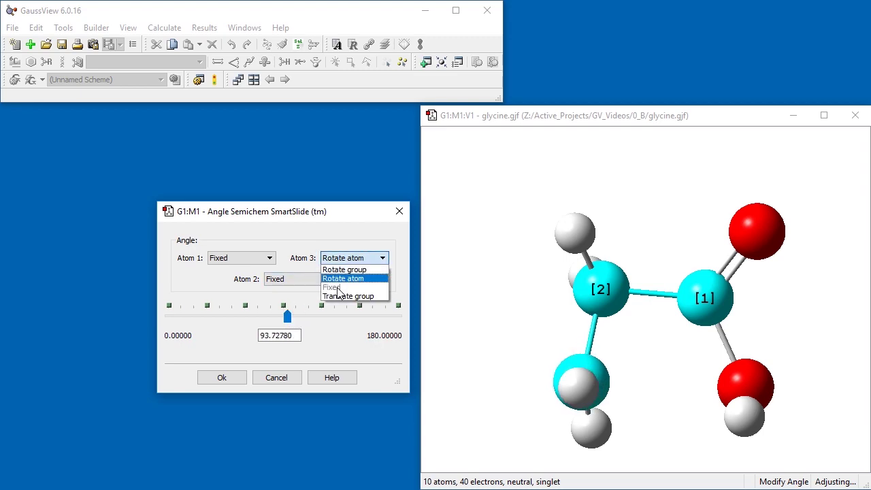
pyautogui.click(338, 271)
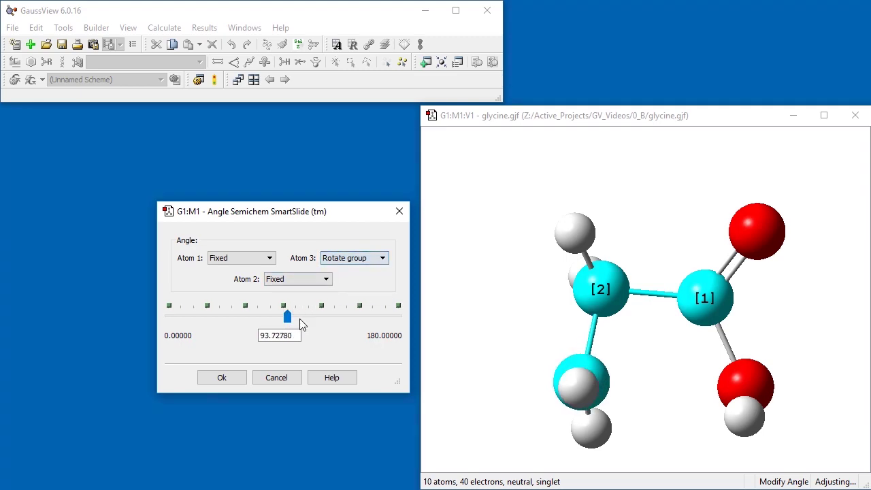
pyautogui.moveTo(300, 335); pyautogui.dragTo(244, 335)
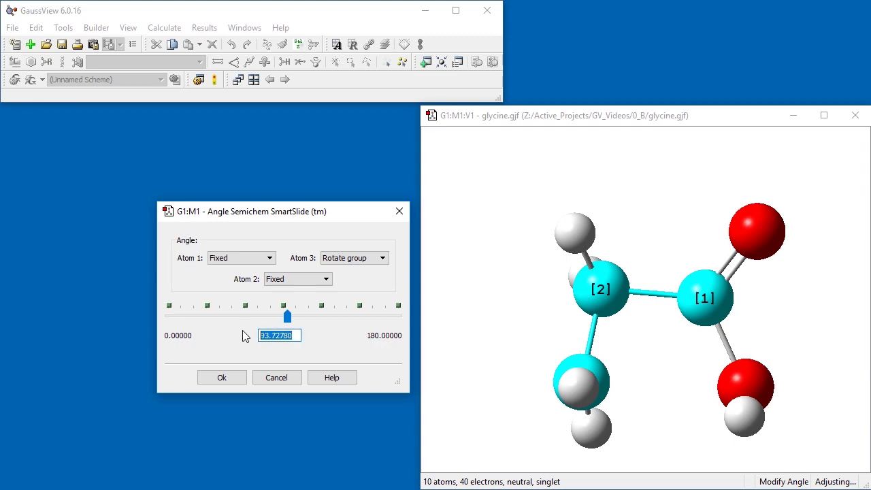
pyautogui.write('110')
pyautogui.click(236, 379)
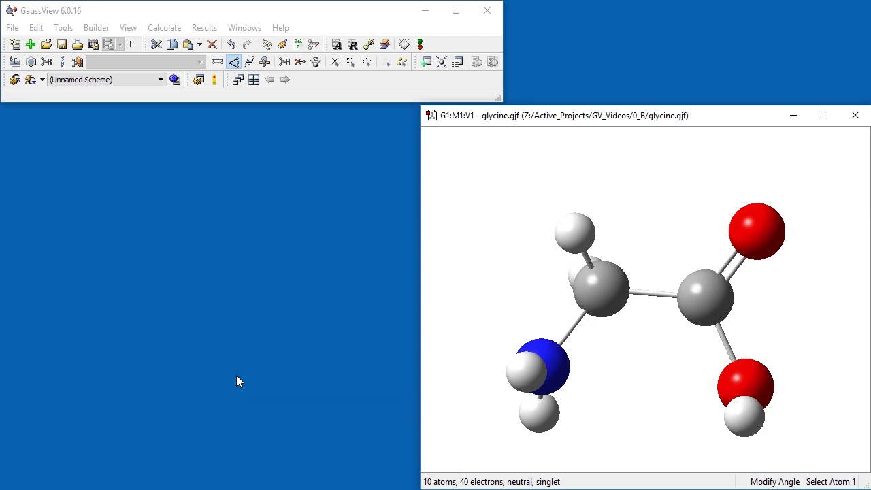
# Change glycine's C–C–O–H dihedral from -90 to 180° with the alpha carbon held fixed
pyautogui.click(249, 62)
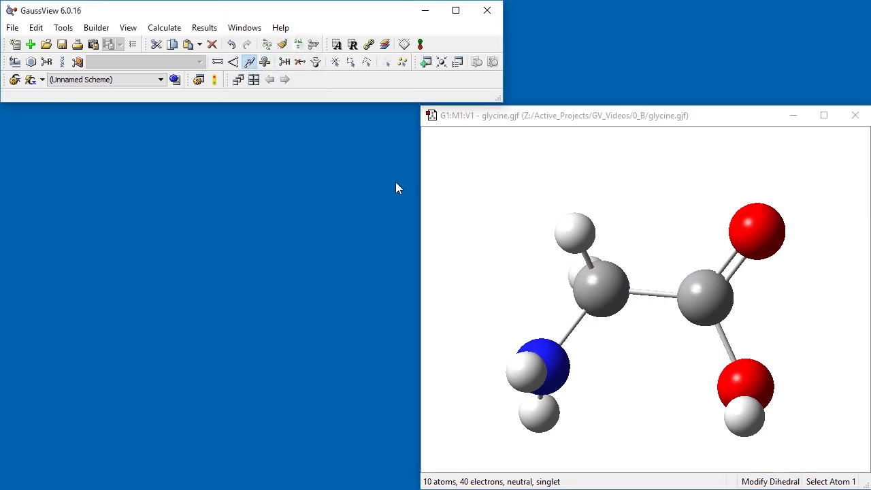
pyautogui.click(599, 290)
pyautogui.click(706, 297)
pyautogui.click(746, 387)
pyautogui.click(740, 416)
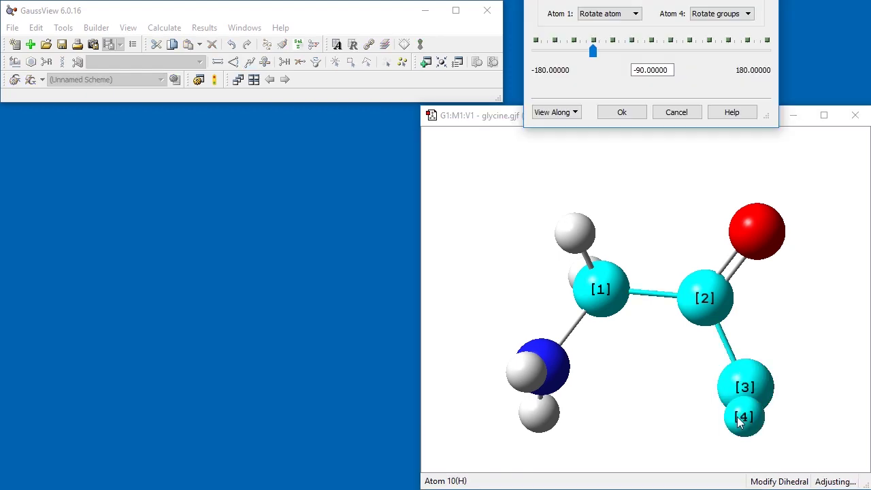
pyautogui.click(176, 197)
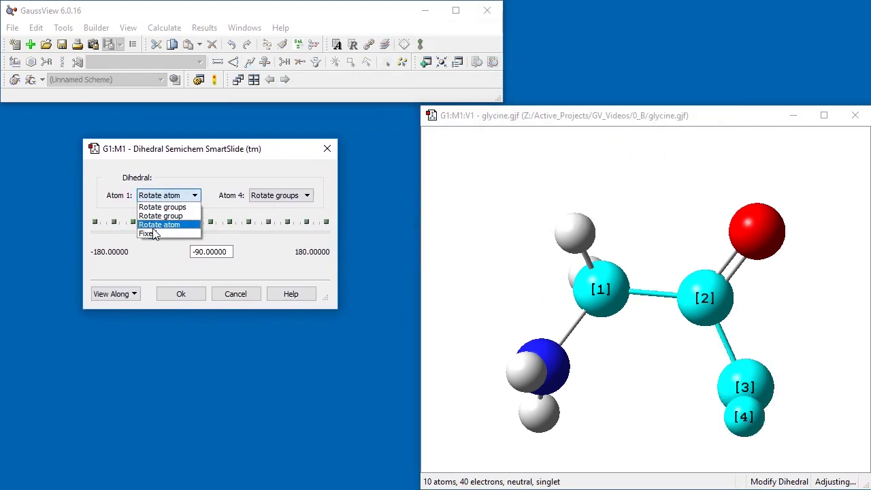
pyautogui.click(148, 232)
pyautogui.moveTo(229, 252); pyautogui.dragTo(181, 252)
pyautogui.write('180')
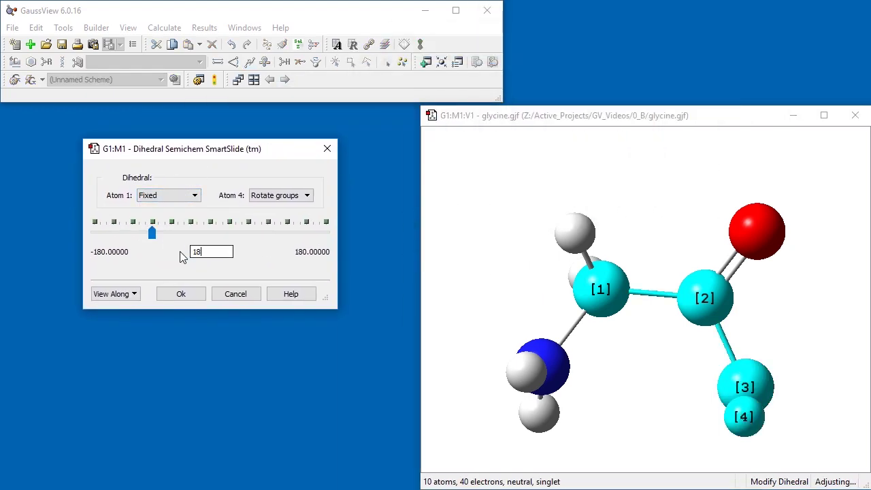
pyautogui.click(175, 292)
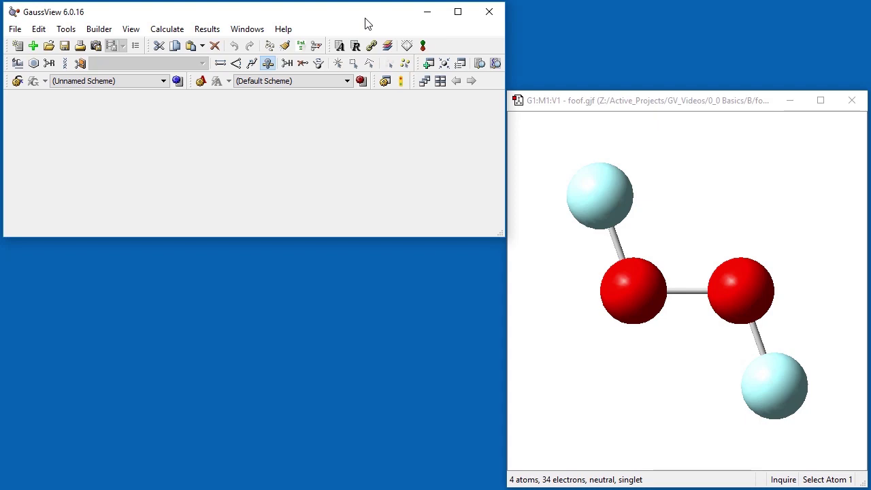
# Slide FOOF's F–O–O–F dihedral to about 0° and orbit to show both fluorines
pyautogui.click(256, 63)
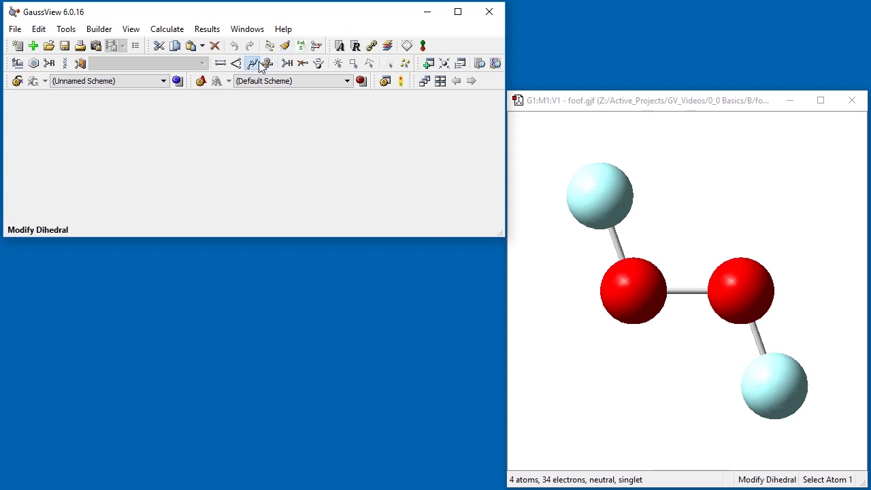
pyautogui.click(575, 194)
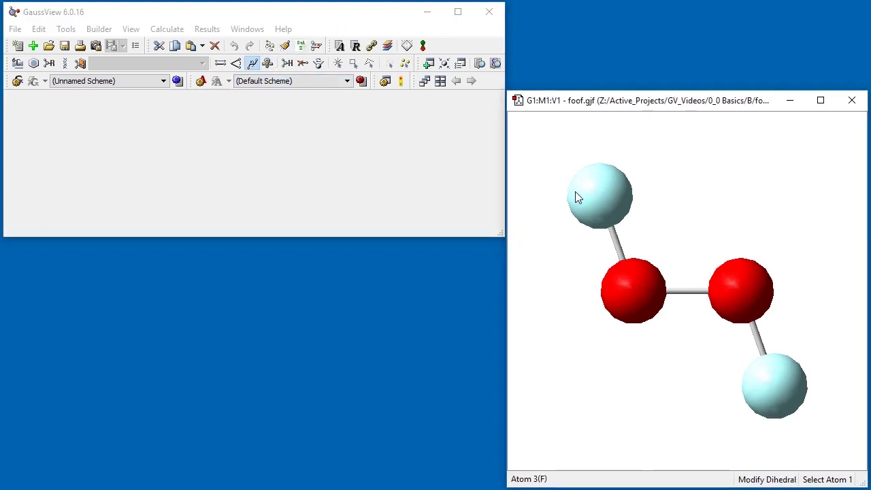
pyautogui.click(627, 294)
pyautogui.click(724, 300)
pyautogui.click(776, 373)
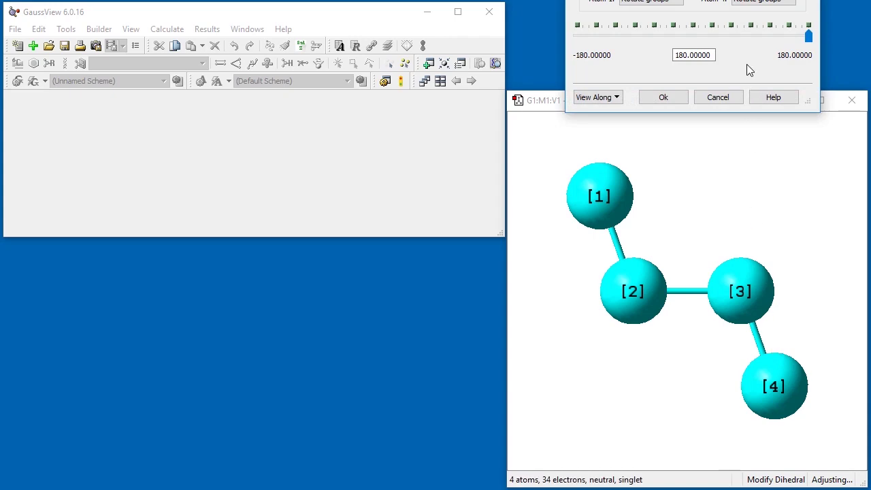
pyautogui.moveTo(735, 0); pyautogui.dragTo(420, 248)
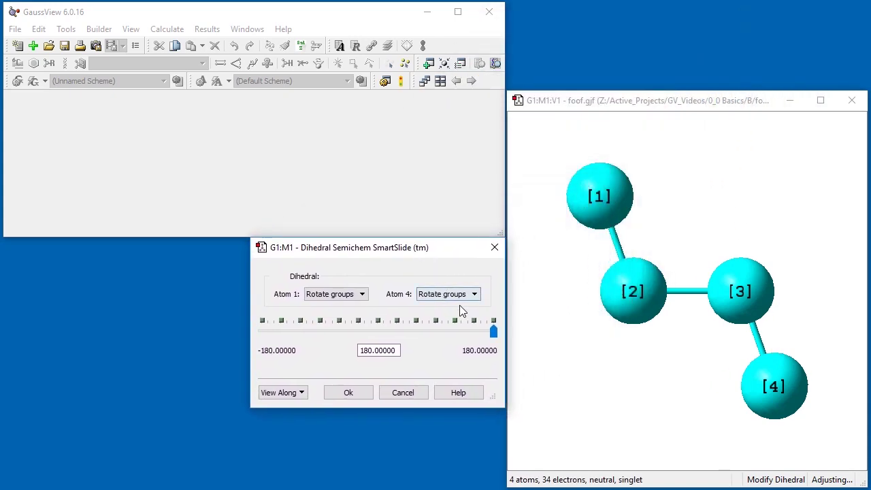
pyautogui.moveTo(495, 331); pyautogui.dragTo(381, 352)
pyautogui.click(361, 395)
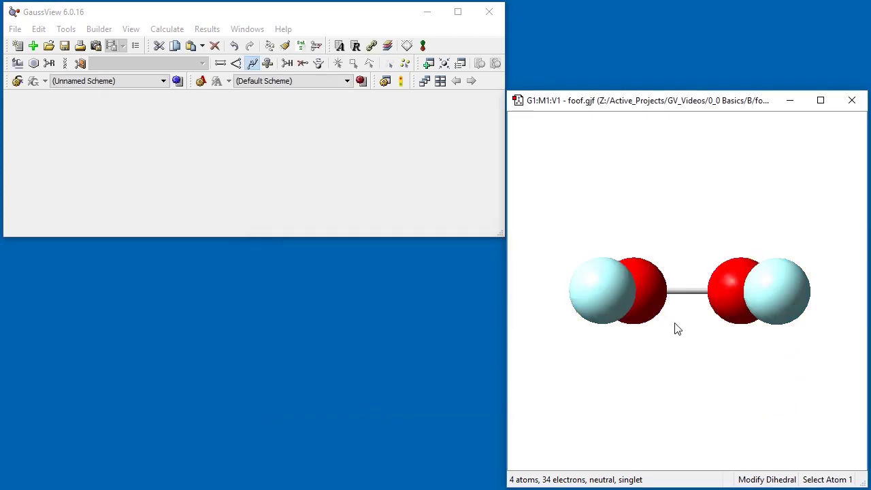
pyautogui.moveTo(678, 329); pyautogui.dragTo(669, 254)
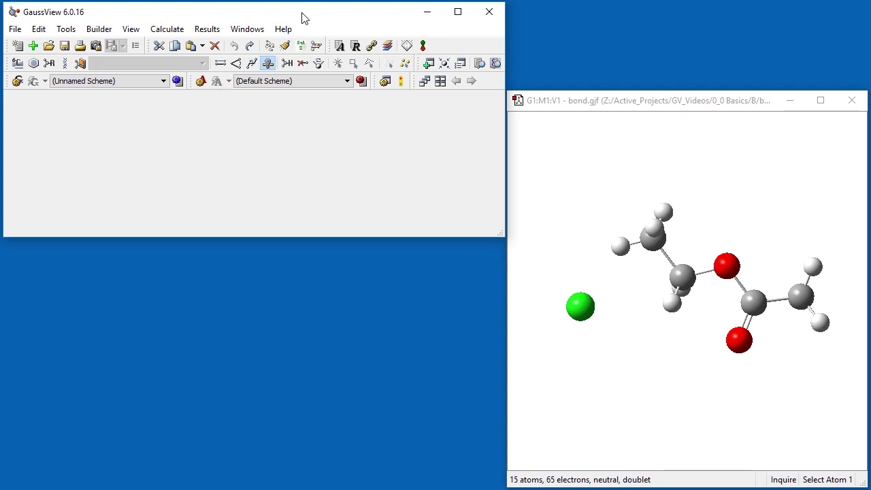
# Open the Bond SmartSlide for the ester oxygen–ethyl carbon bond, currently 1.43462
pyautogui.click(224, 64)
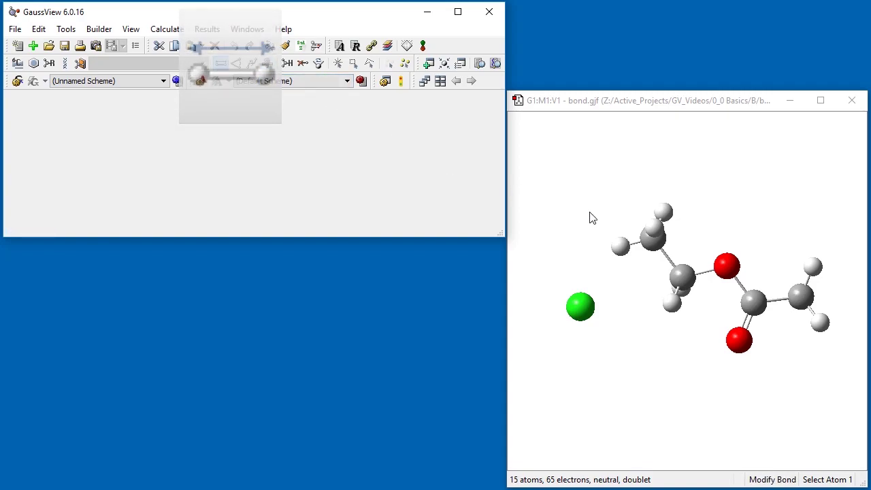
pyautogui.click(725, 264)
pyautogui.click(681, 280)
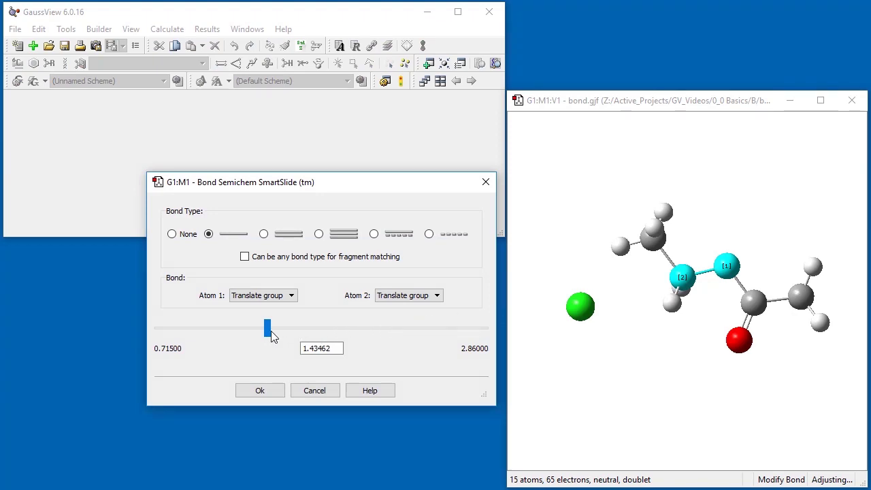
# Stretch the C–O bond to about 2.2 and make it a weak dashed bond
pyautogui.moveTo(267, 329); pyautogui.dragTo(384, 327)
pyautogui.click(429, 233)
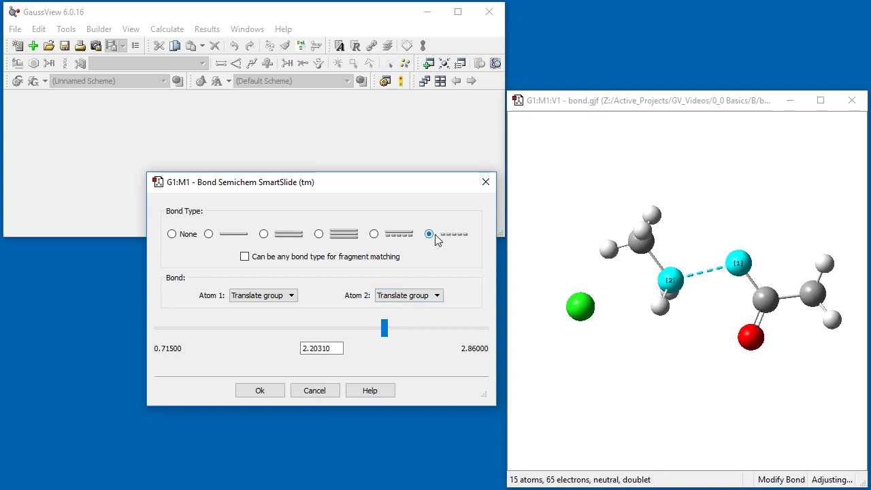
pyautogui.click(260, 390)
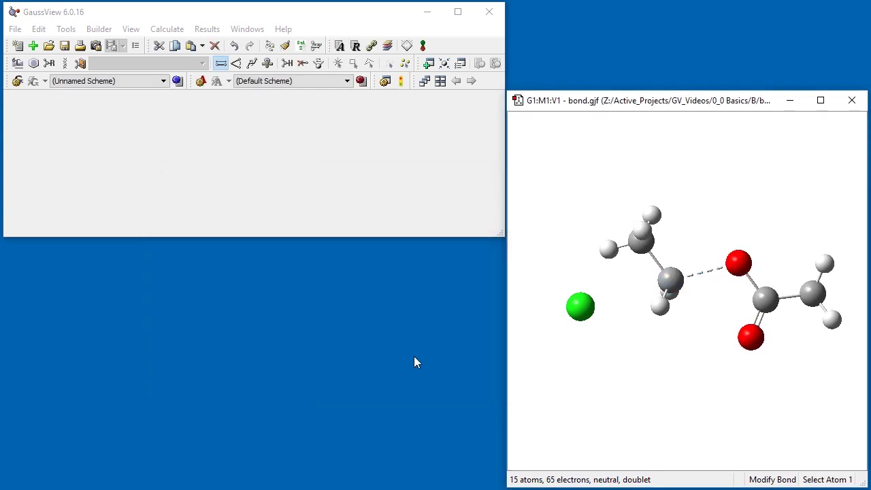
# Add a weak dashed Cl–C bond and set its length from 3.23815 to 2.2
pyautogui.click(580, 306)
pyautogui.click(671, 280)
pyautogui.click(453, 235)
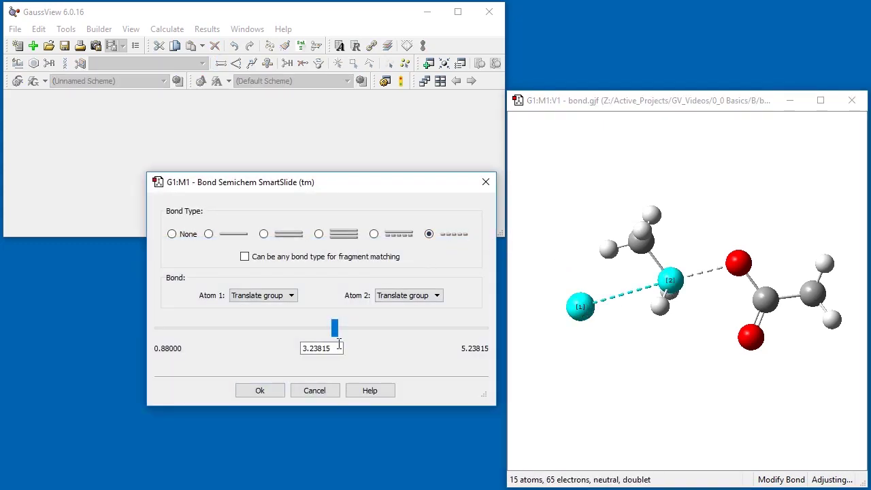
pyautogui.moveTo(339, 348); pyautogui.dragTo(305, 353)
pyautogui.write('2')
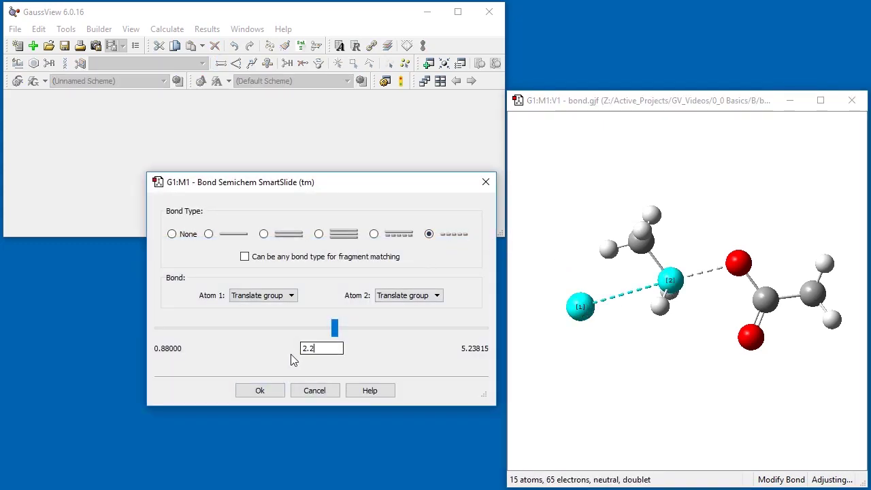
pyautogui.write('.2')
pyautogui.press('Return')
pyautogui.click(262, 390)
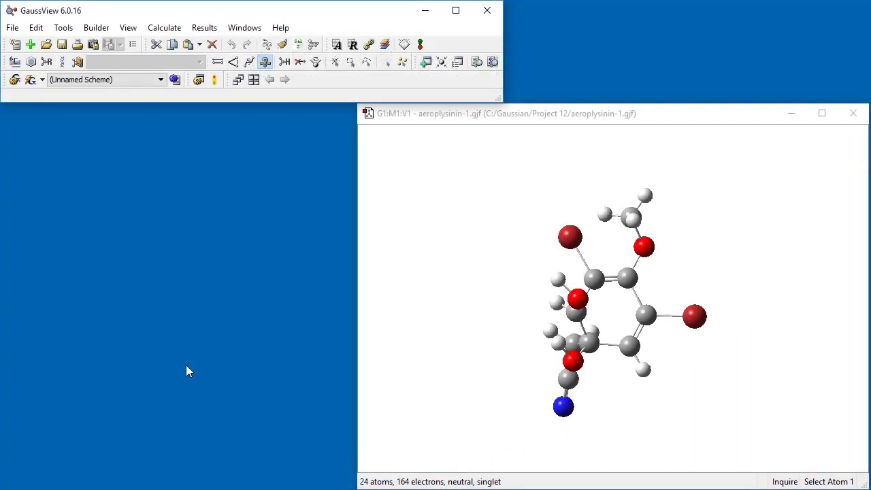
# Turn on Stereochemistry display from the View menu so both chiral carbons show R labels
pyautogui.click(127, 27)
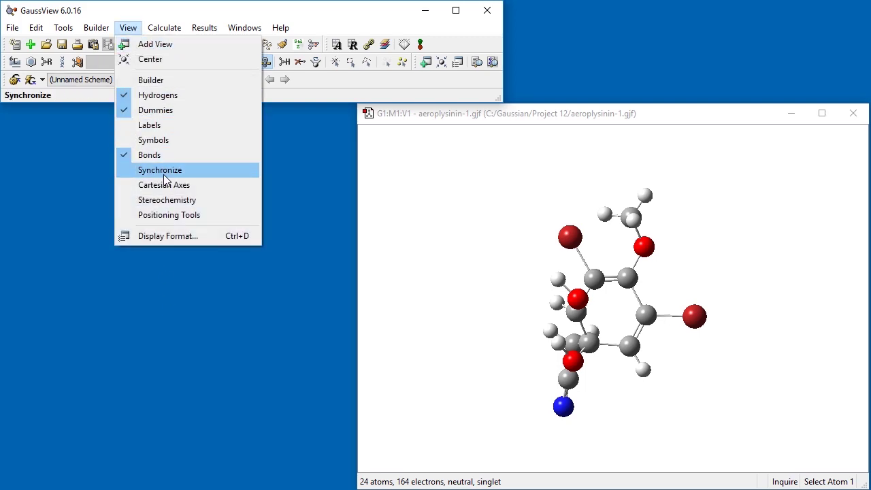
pyautogui.click(164, 202)
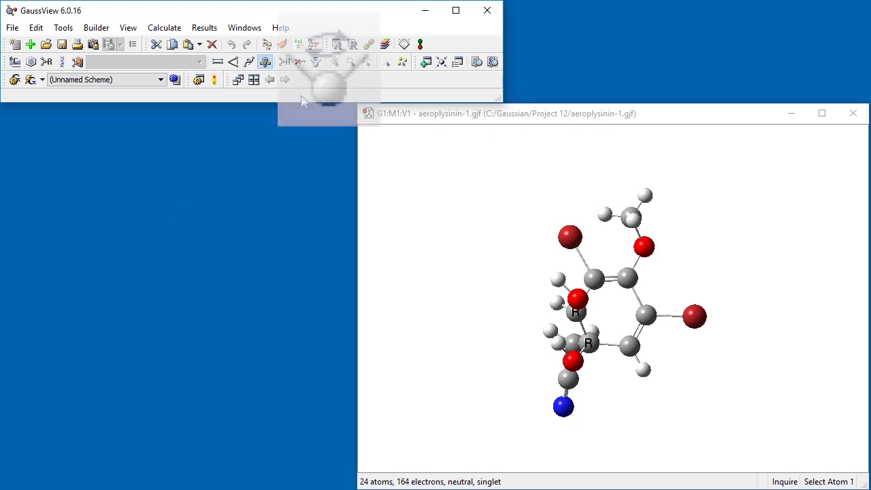
# Use Invert About Atom on the lower chiral carbon to flip it to S, then back to R
pyautogui.click(316, 65)
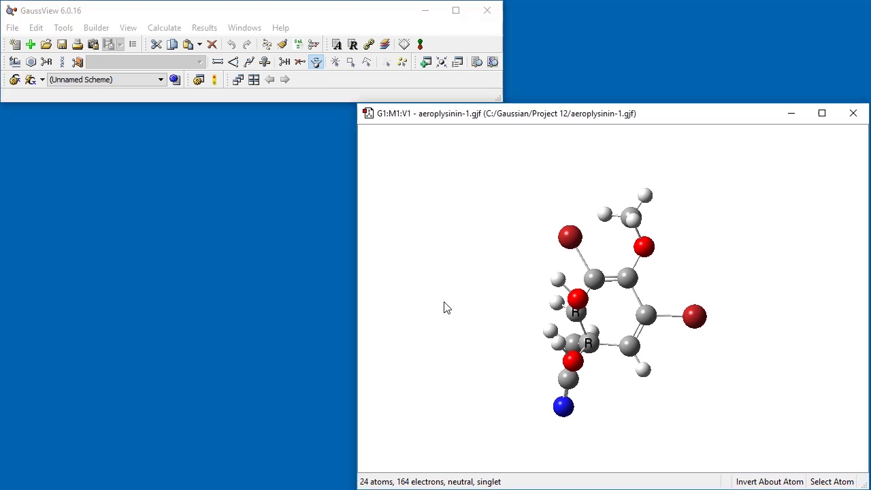
pyautogui.moveTo(445, 307); pyautogui.dragTo(504, 330)
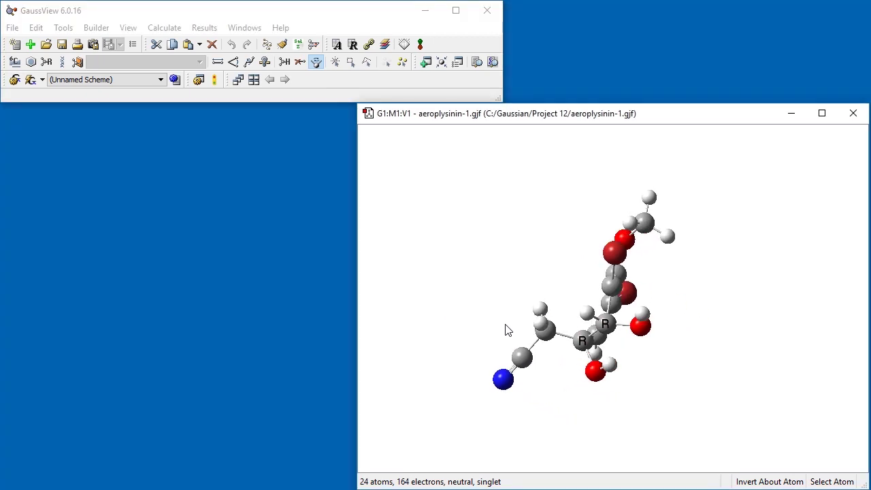
pyautogui.click(584, 342)
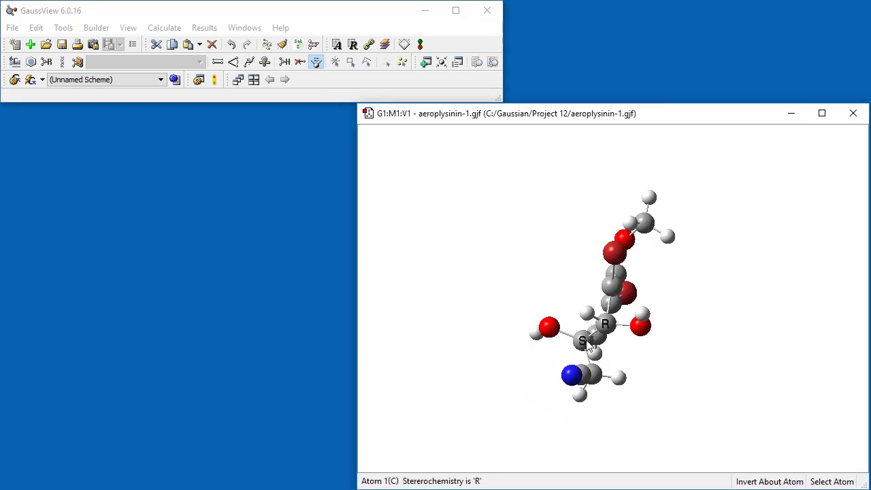
pyautogui.click(584, 342)
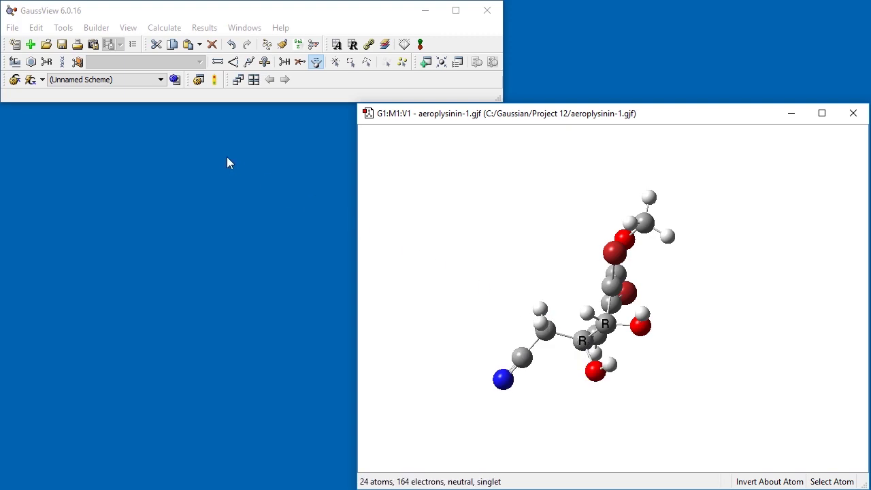
# Apply Edit > Mirror Invert so both chiral carbons read S, and rotate to inspect the enantiomer
pyautogui.click(36, 27)
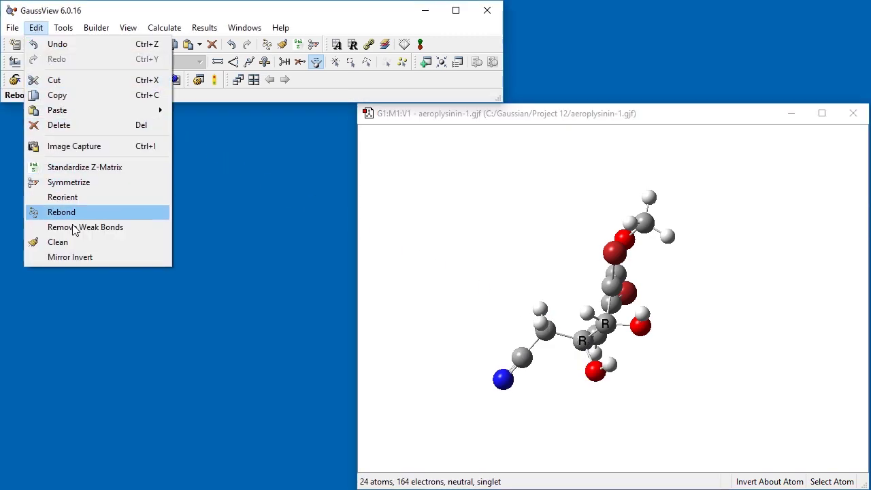
pyautogui.click(74, 258)
pyautogui.moveTo(515, 325); pyautogui.dragTo(644, 337)
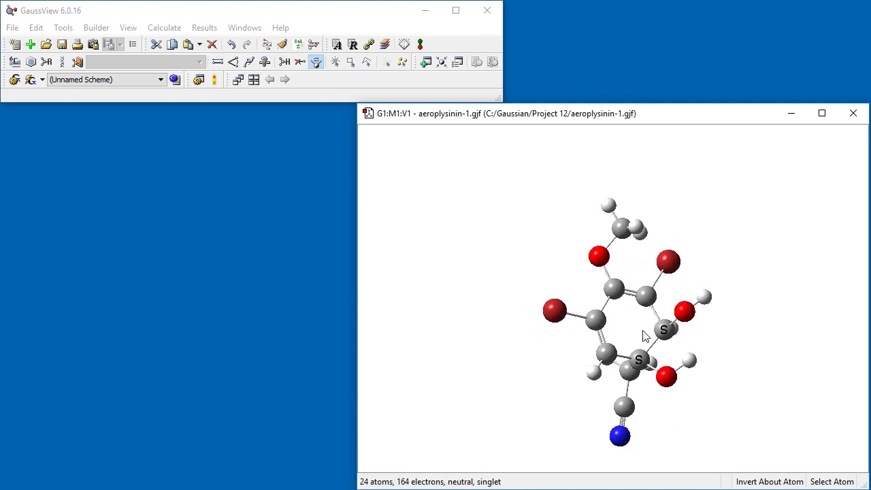